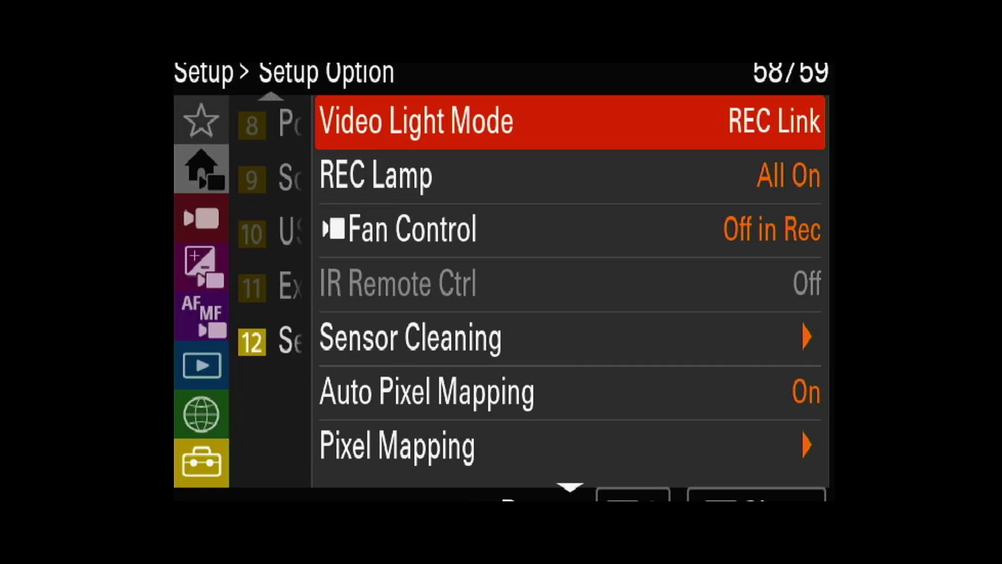
Check the camera body's software version in the Setup Option settings
key("Down")
key("Down")
key("Down")
key("Down")
key("Down")
key("Down")
key("Down")
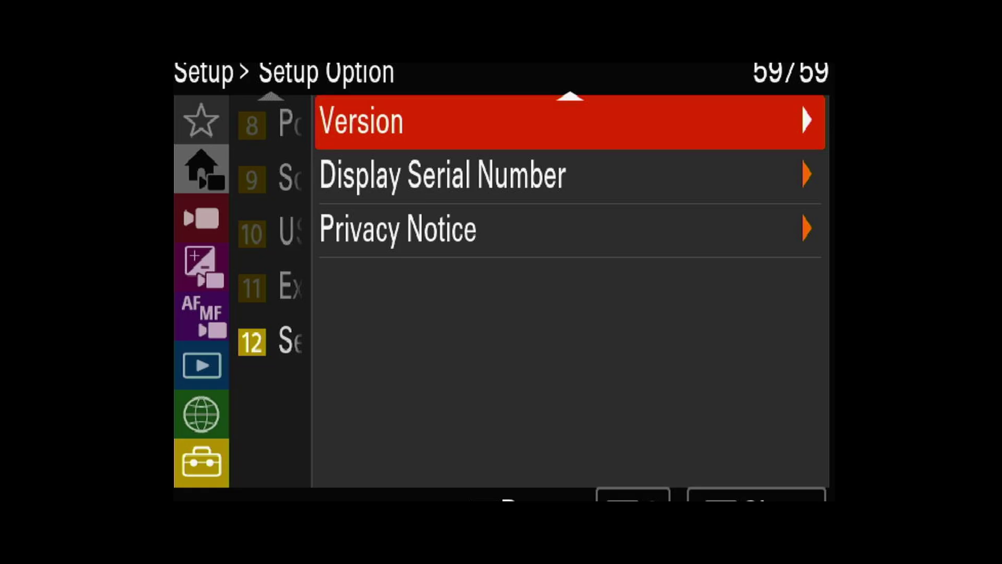
key("Up")
key("Return")
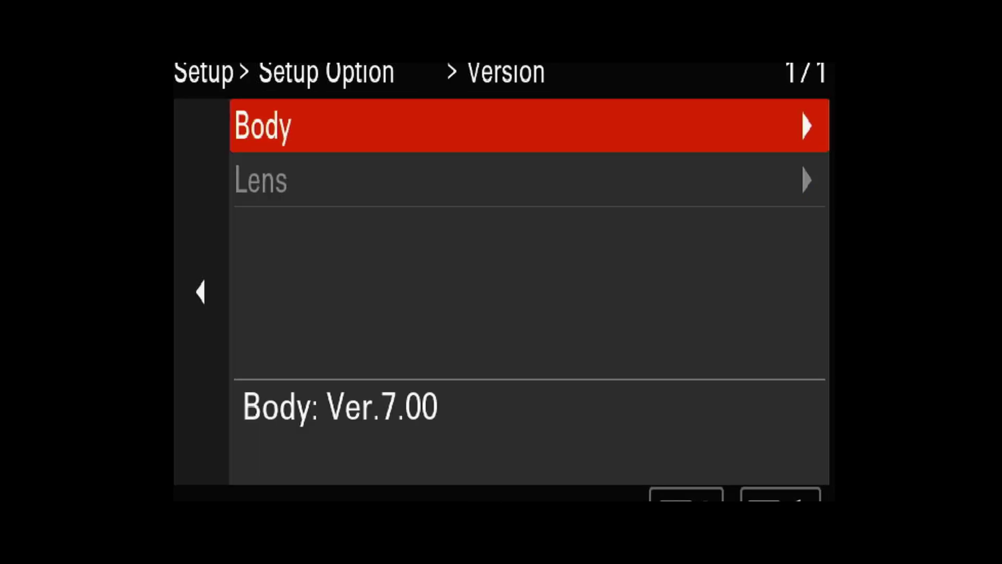
key("Return")
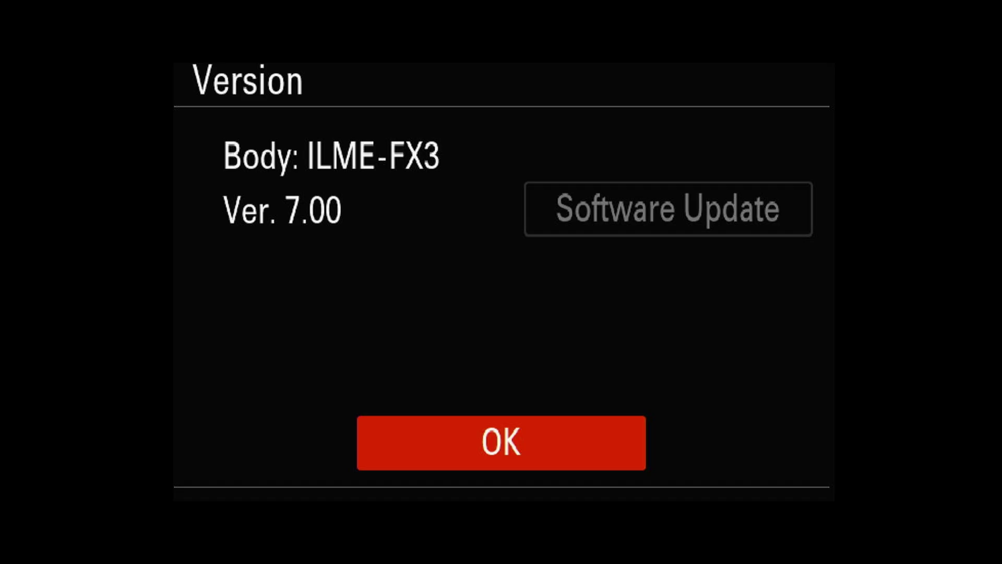
key("Up")
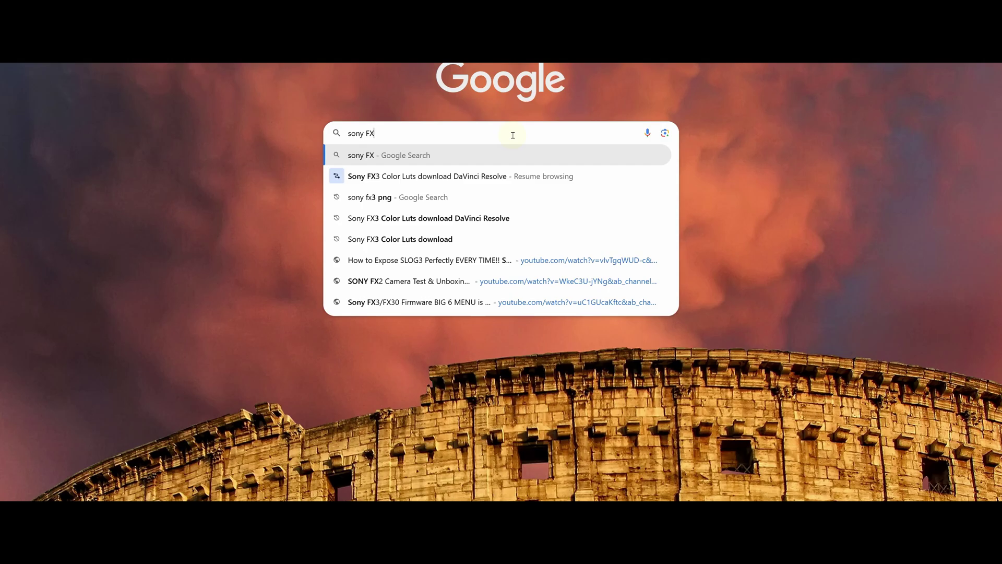
Switch to the web browser and enter a Google search for the Sony FX3 firmware, "sony FX3 Framwer"
type("3")
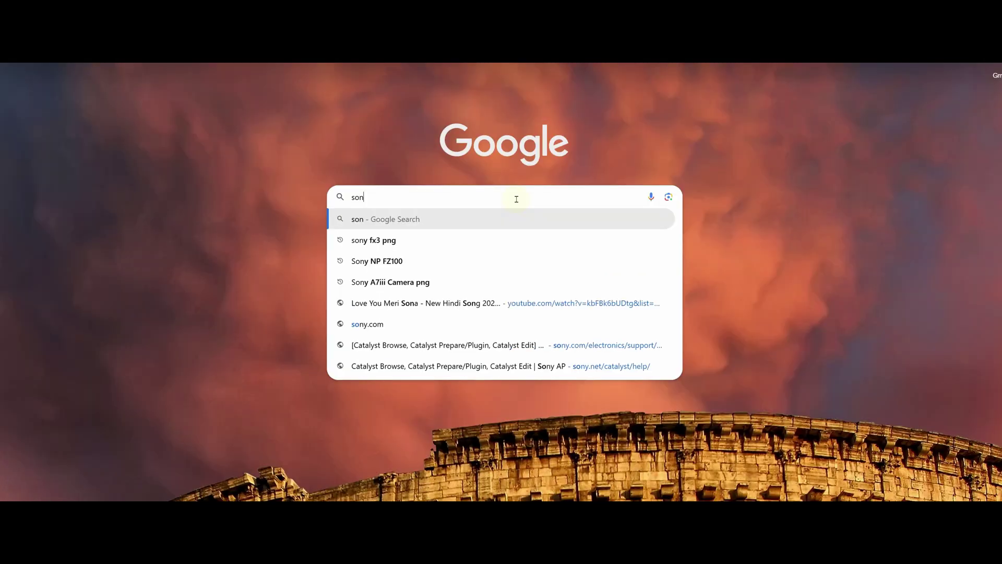
type("y FX")
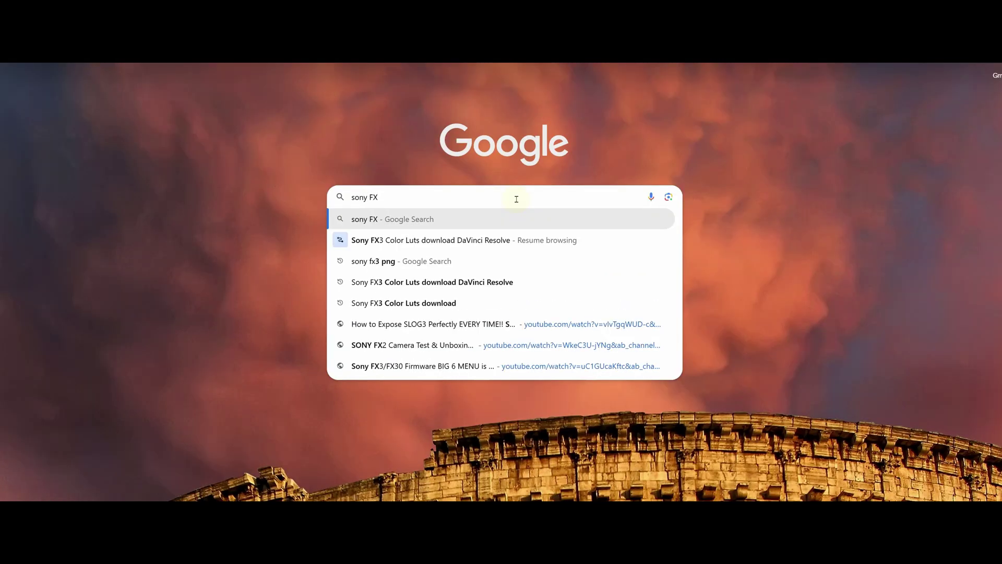
type("3 Fram")
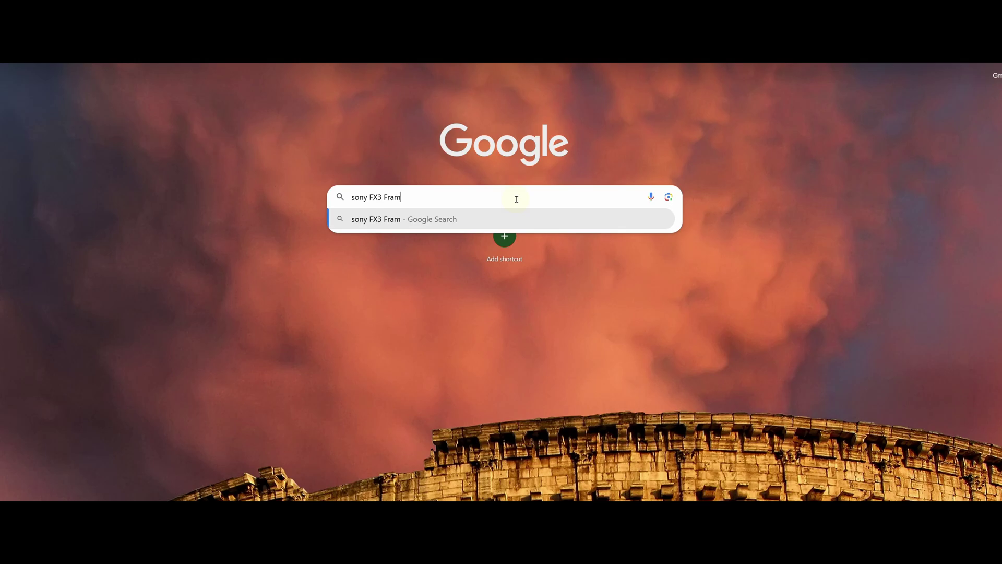
type("wer")
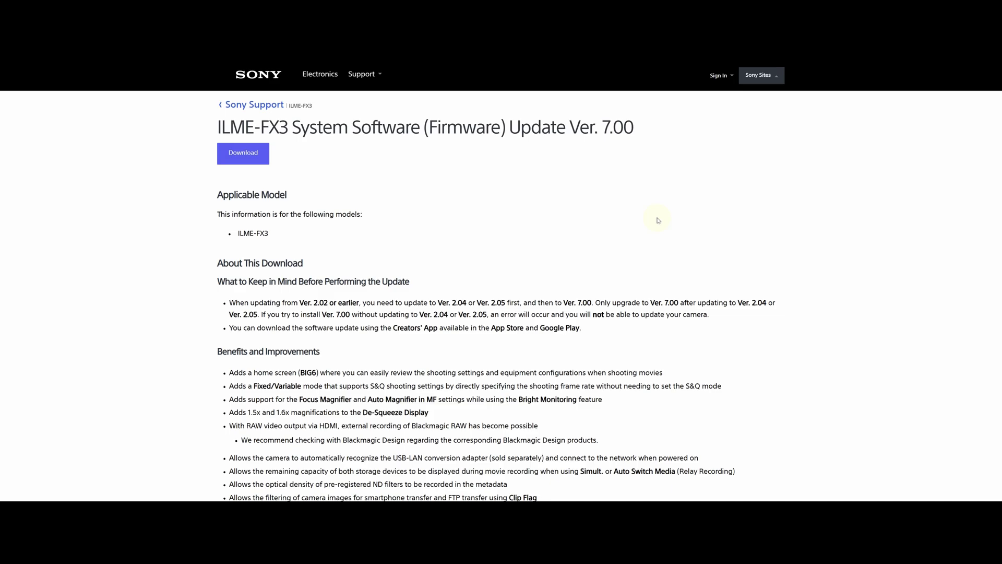
Review the ILME-FX3 firmware update Ver. 7.00 page and download the update file
scroll(521, 353, "down", 20)
scroll(557, 355, "up", 15)
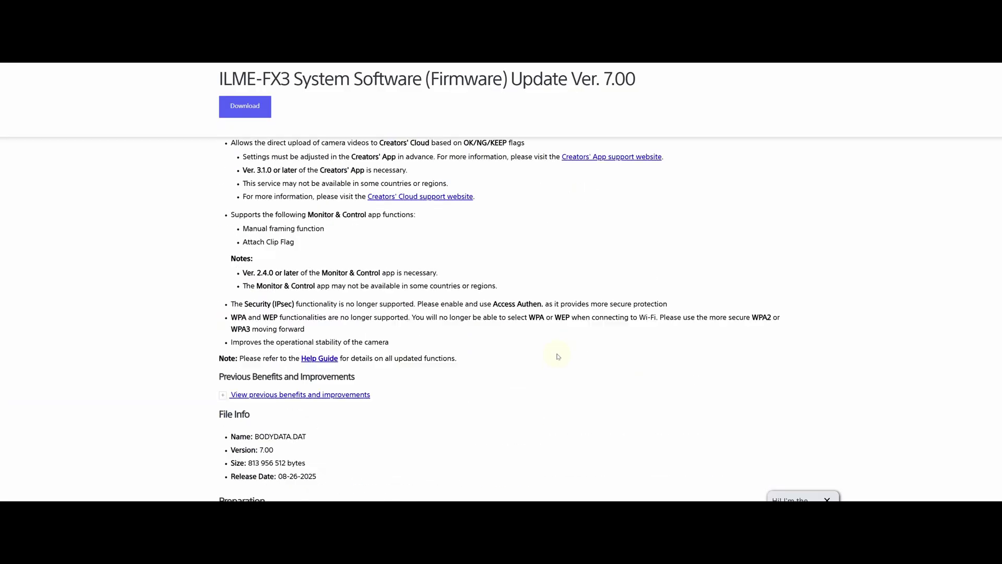
scroll(557, 357, "up", 10)
left_click(245, 155)
scroll(659, 376, "down", 10)
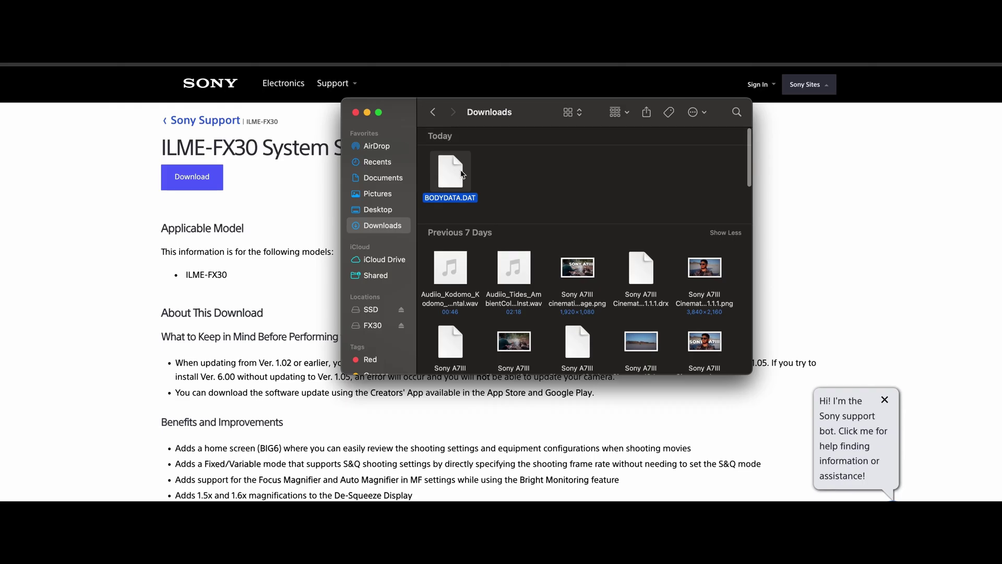
Copy BODYDATA.DAT from Downloads and paste it into the root of the FX30 drive in Finder
right_click(456, 169)
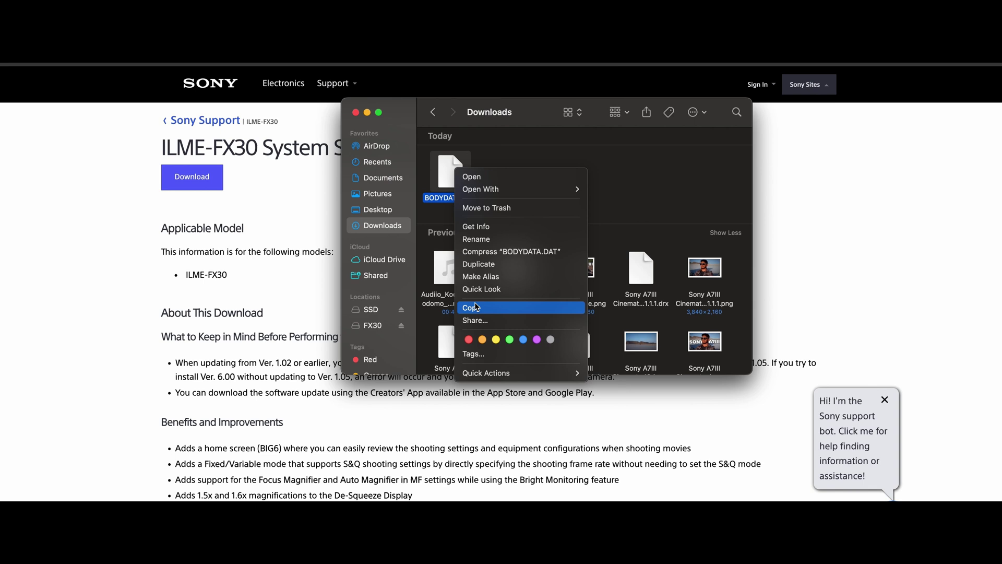
left_click(476, 307)
left_click(376, 326)
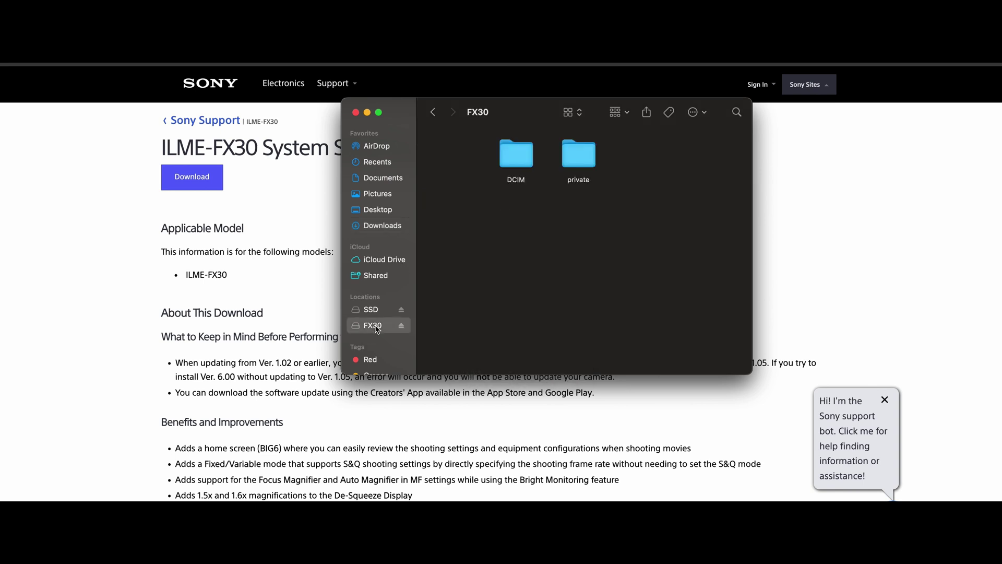
right_click(458, 162)
left_click(485, 179)
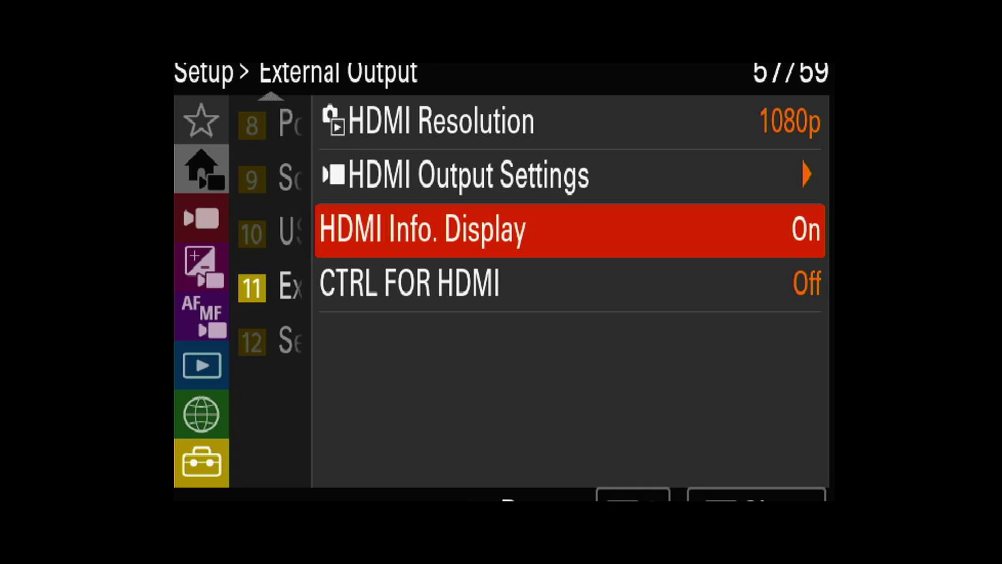
On the camera, open the body's version details from the Setup Option settings
key("Down")
key("Down")
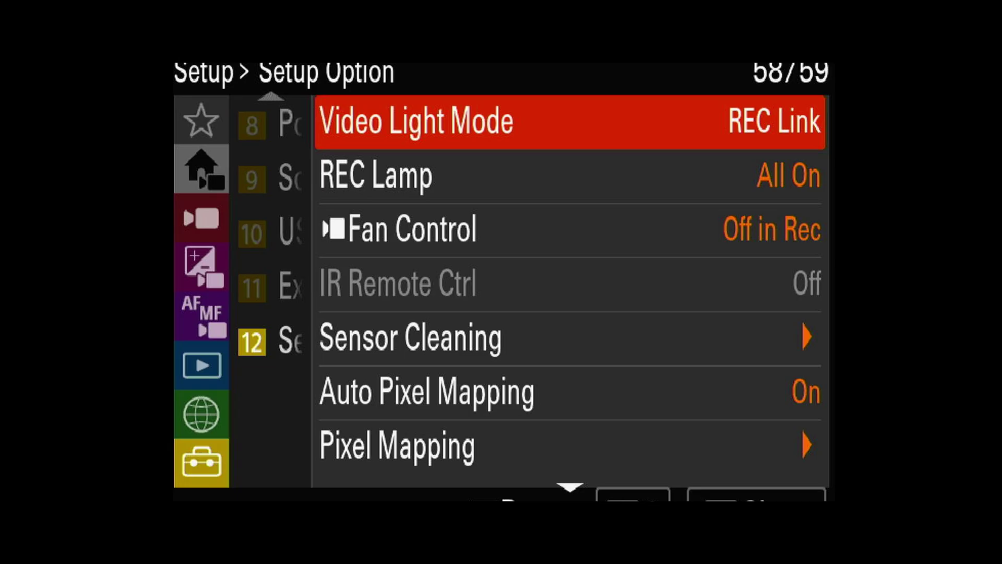
key("Left")
key("Right")
key("Down")
key("Down")
key("Down")
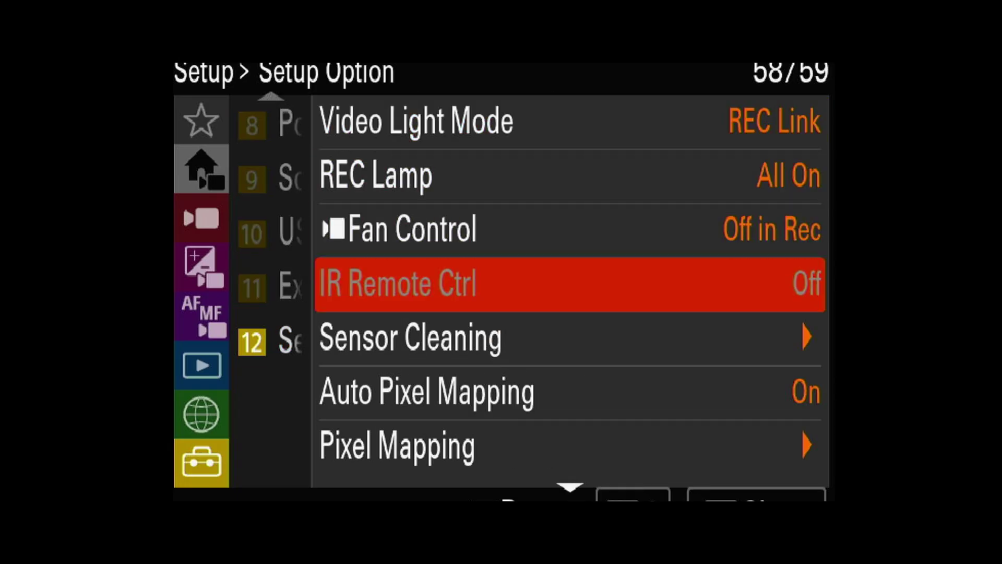
key("Down")
key("Down")
key("Down")
key("Down")
key("Down")
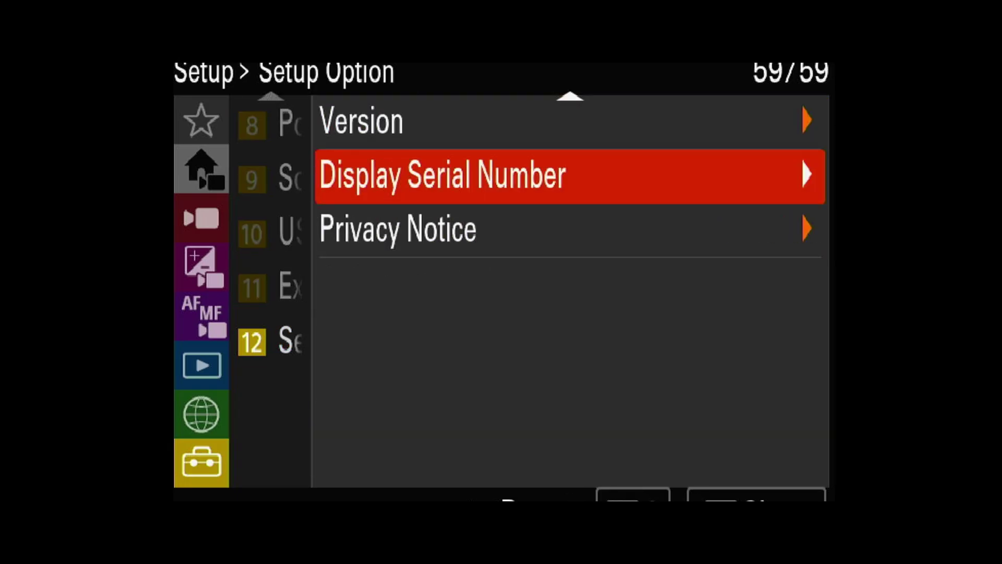
key("Up")
key("Return")
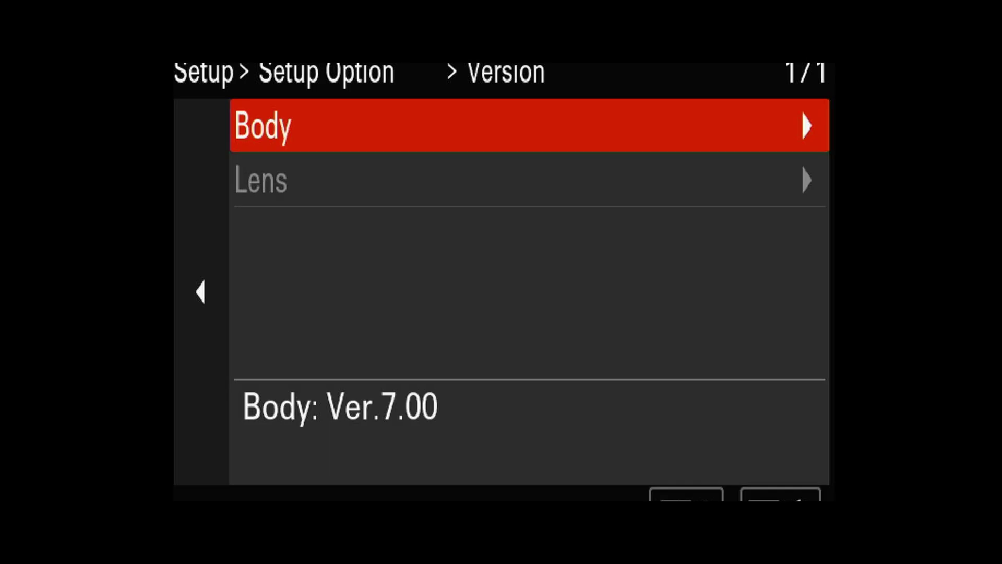
key("Return")
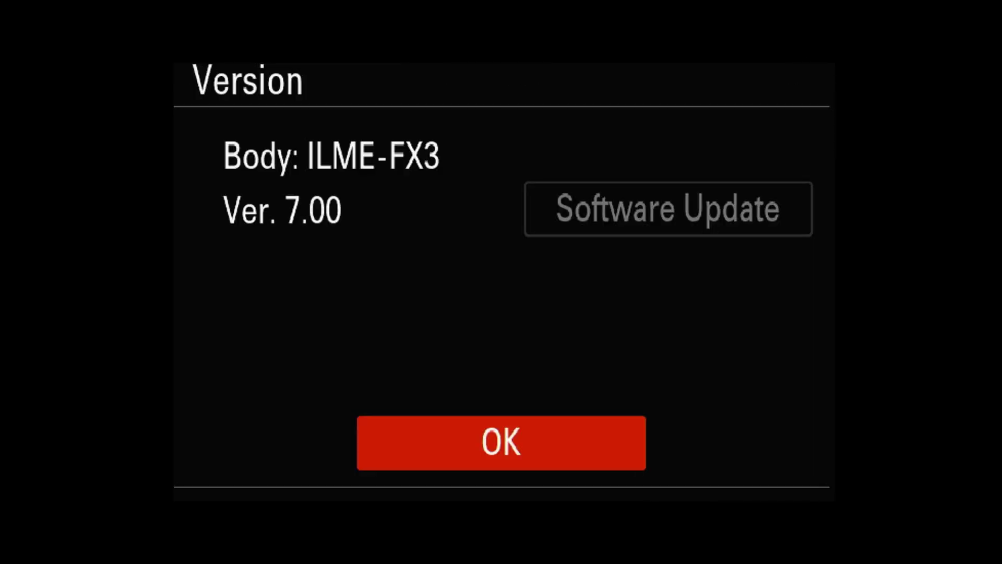
Go to the body's Software Update and read through the update precautions
key("Up")
key("Down")
key("Up")
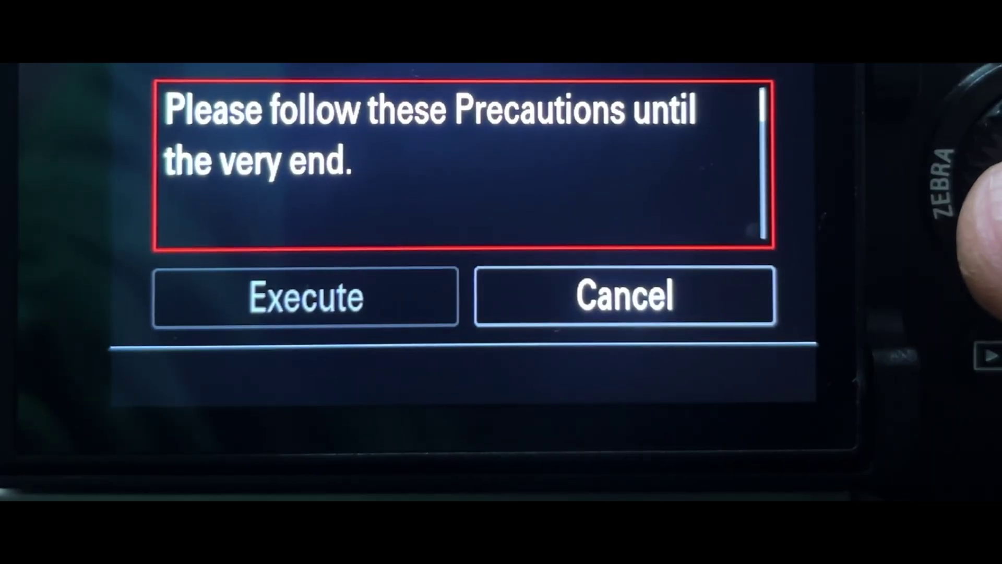
key("Down")
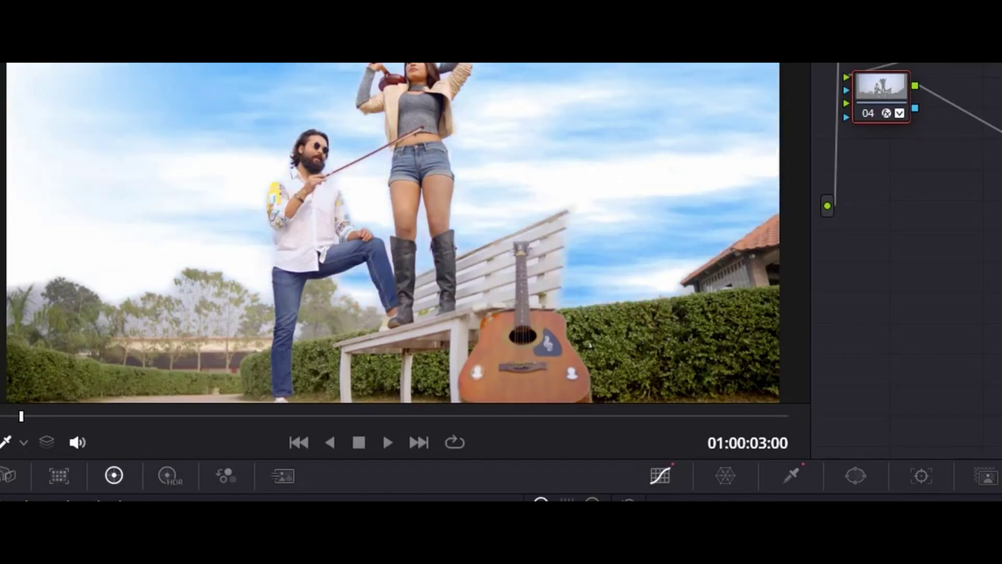
key("ctrl+t")
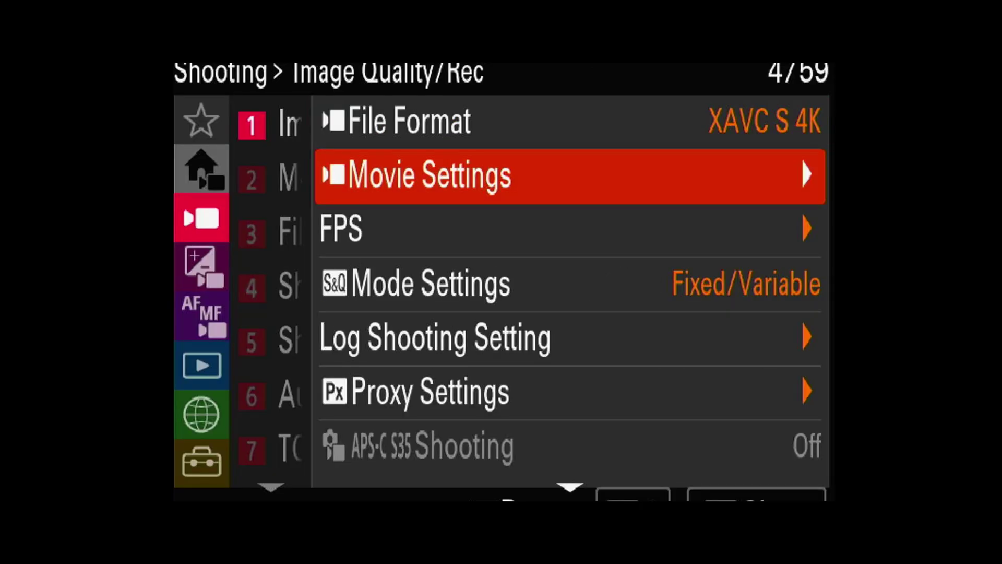
Set the S&Q Mode Settings under Image Quality/Rec to S&Q Mode and return to the shooting screen
key("Down")
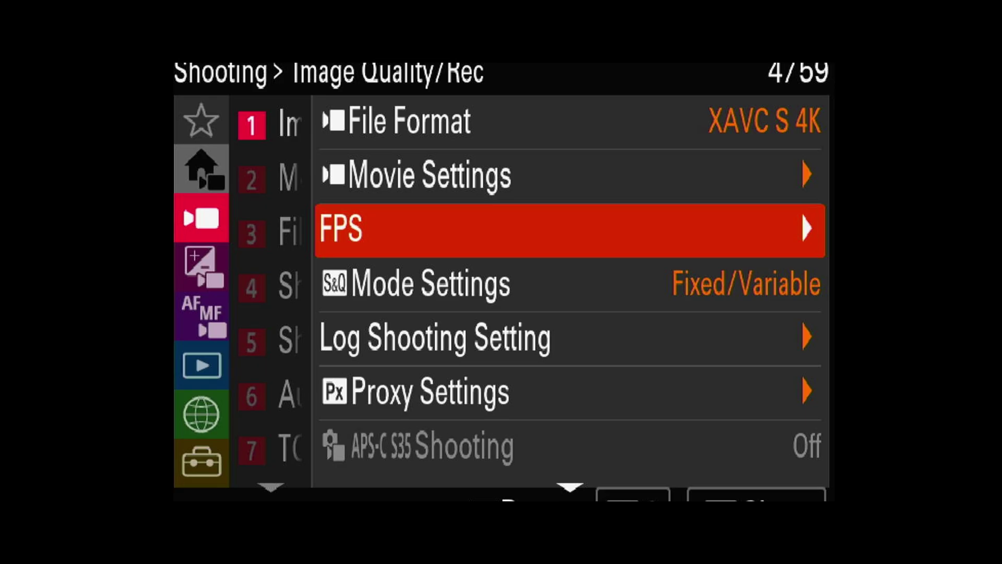
key("Down")
key("Return")
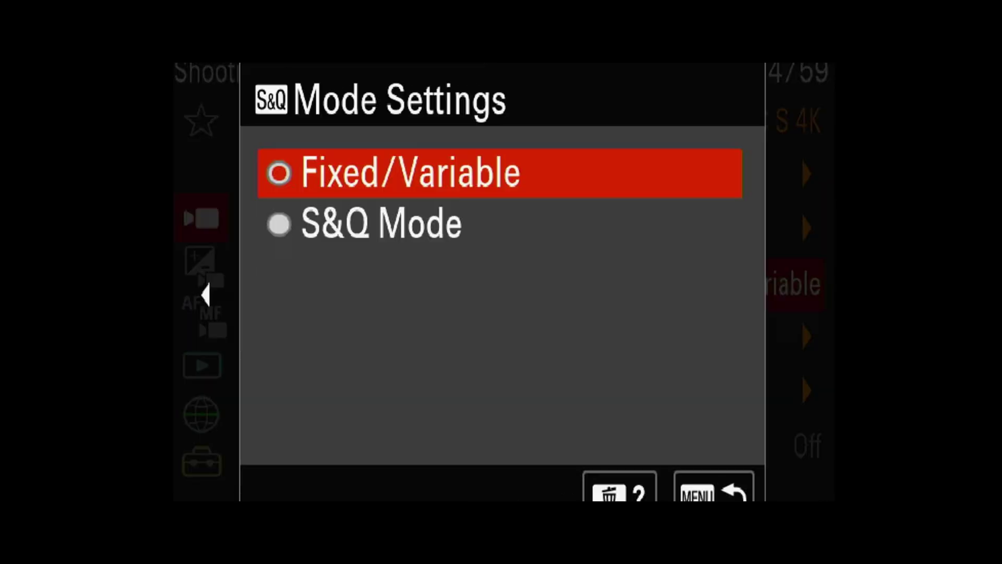
key("Down")
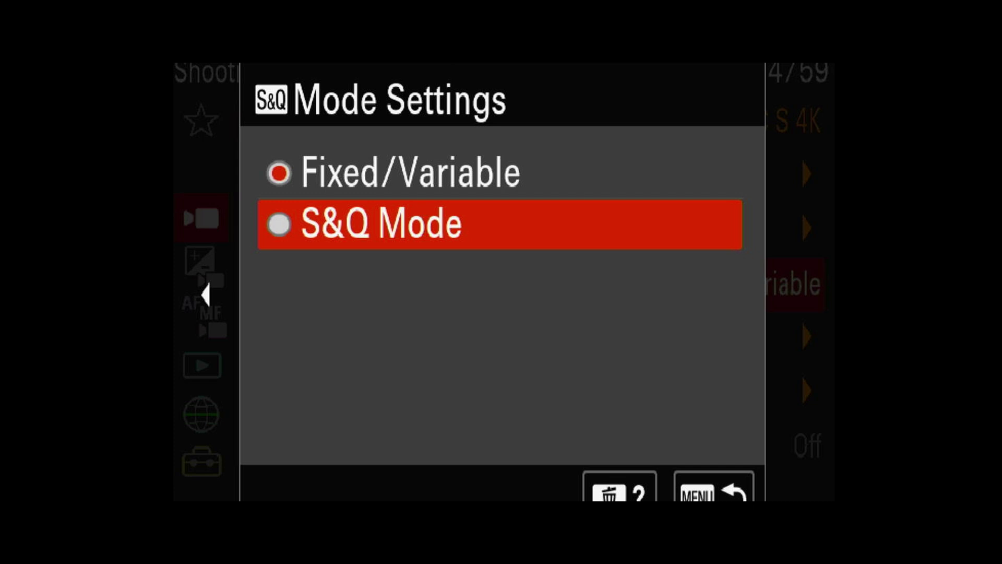
key("Return")
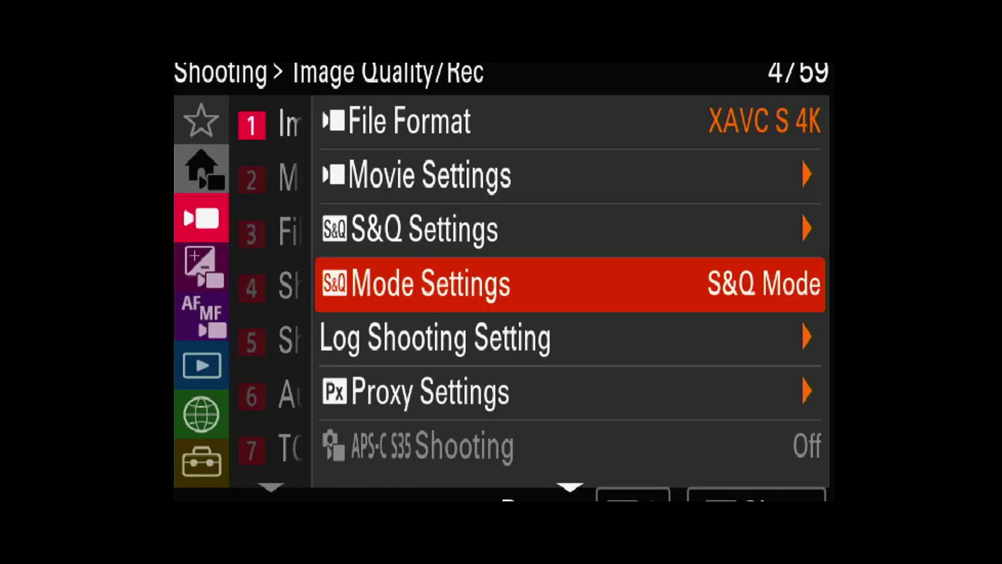
key("Escape")
key("Return")
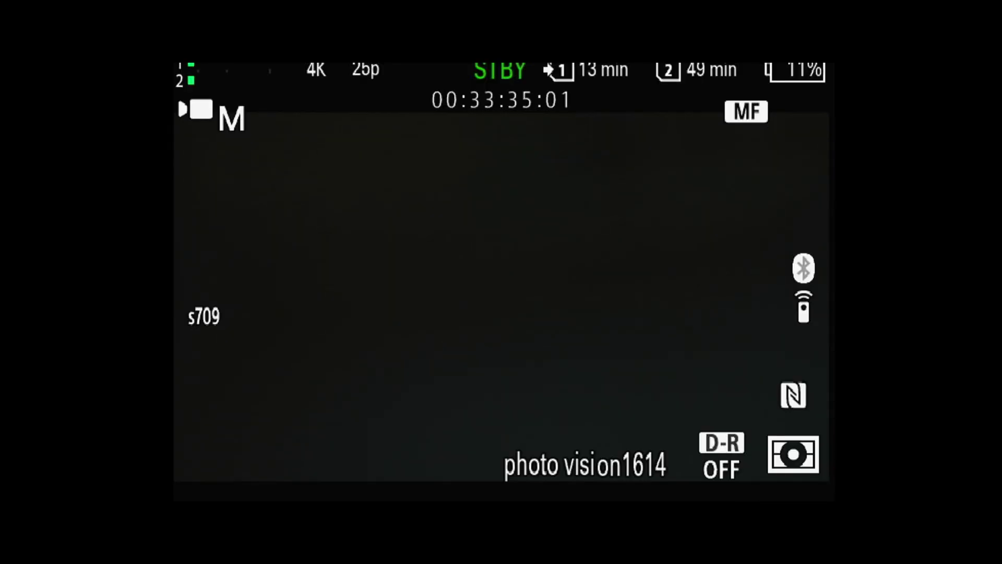
Open the De-Squeeze Display setting in Display Option and go through its magnifications to 1.6x
key("Menu")
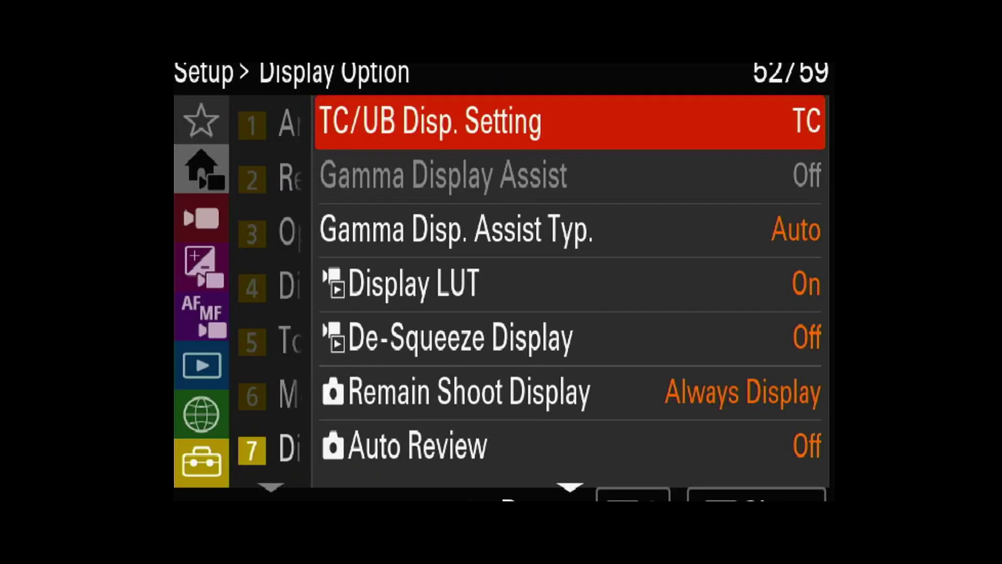
key("Down")
key("Down")
key("Down")
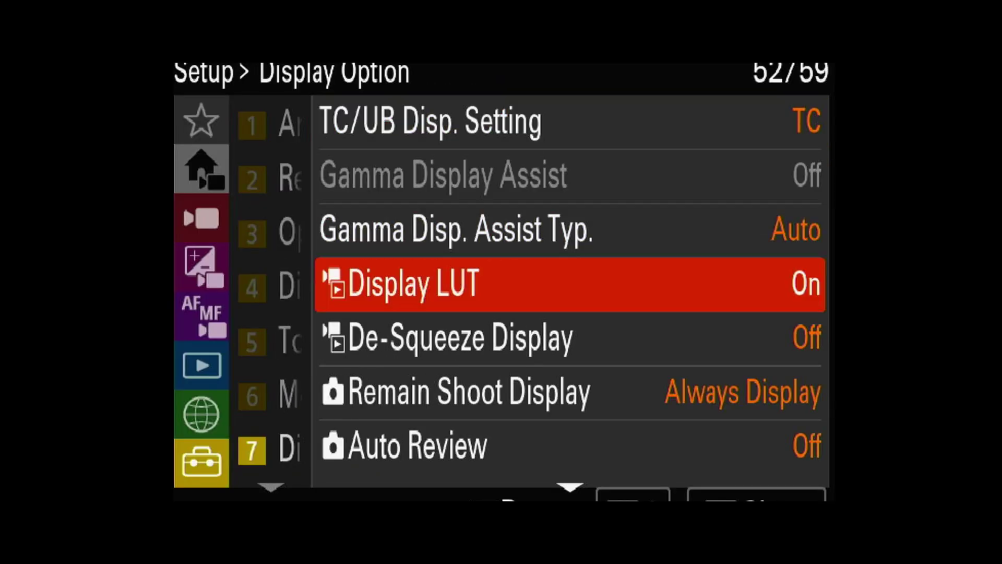
key("Down")
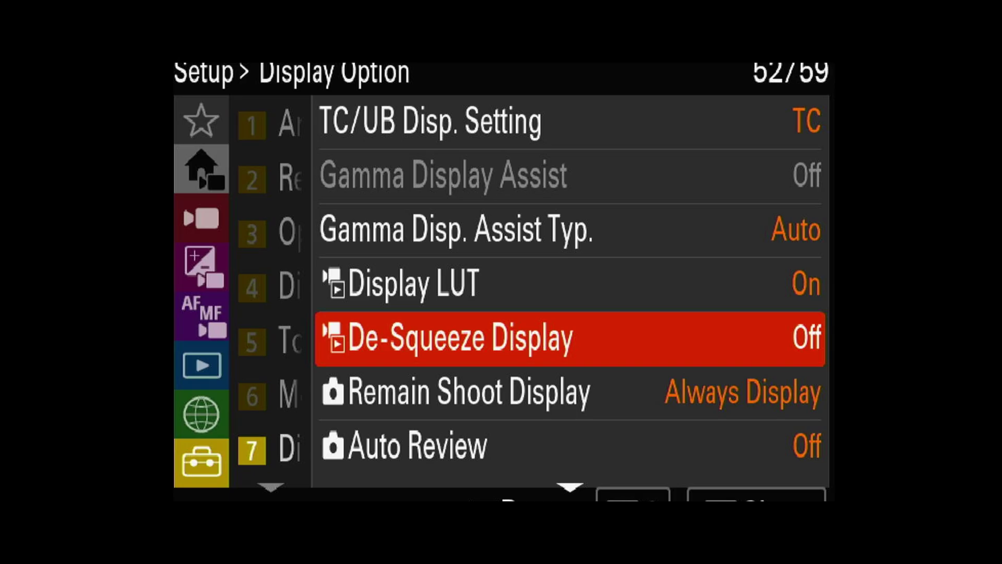
key("Return")
key("Down")
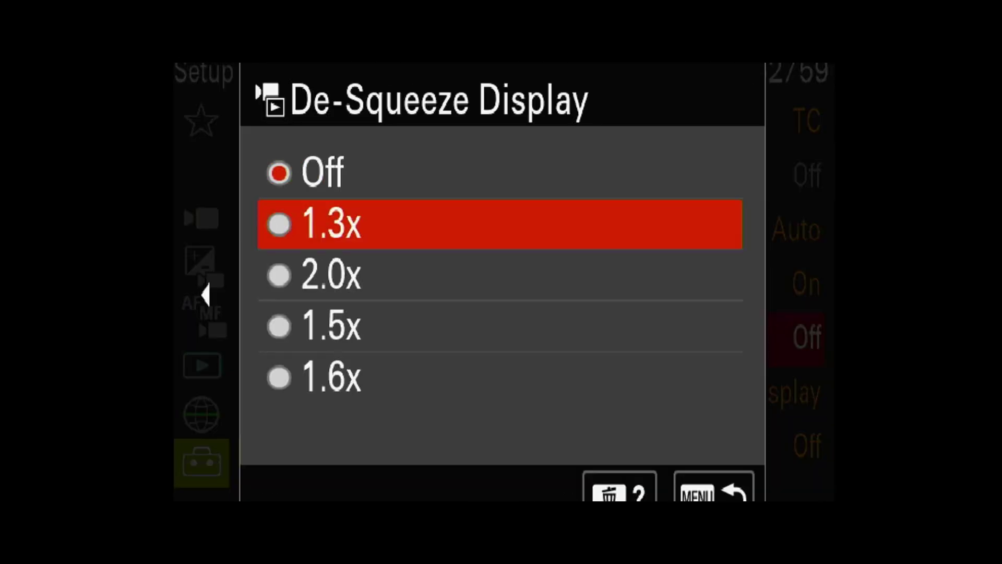
key("Down")
key("Down")
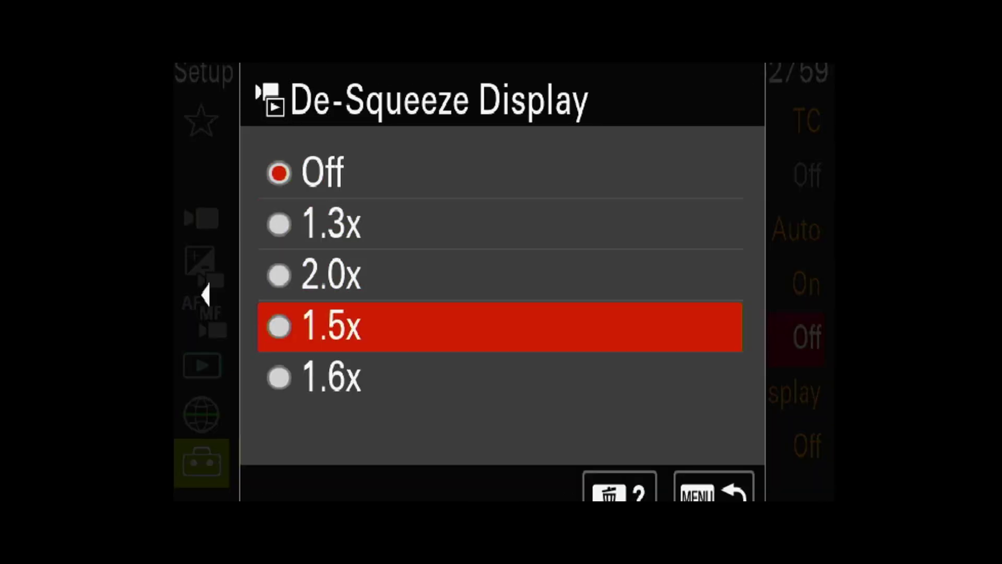
key("Down")
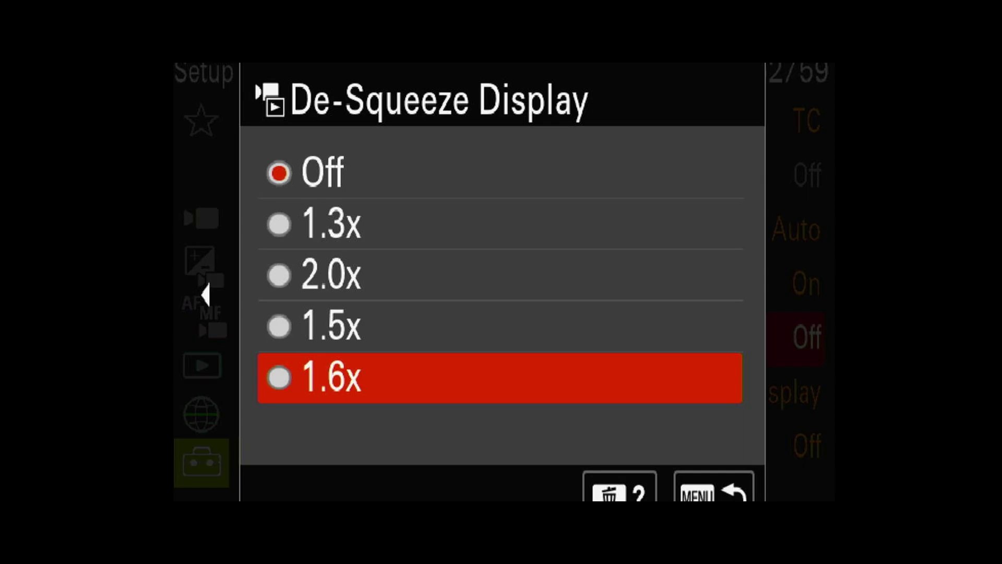